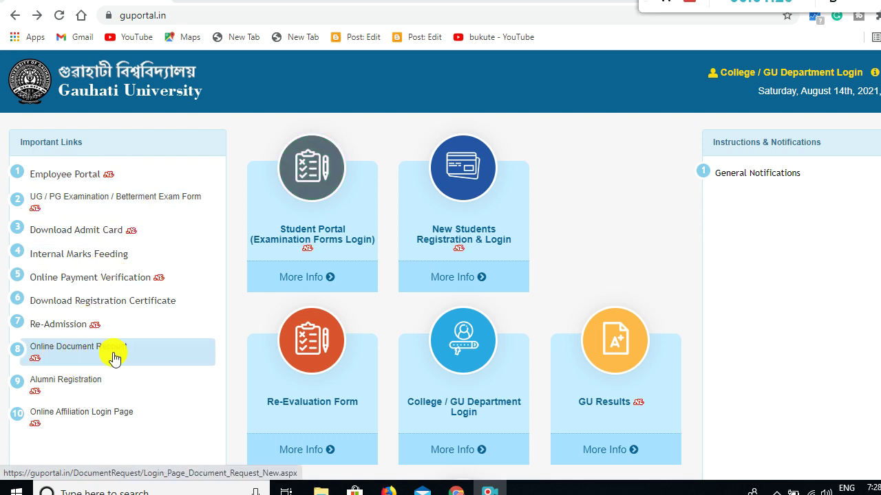
- Open the new user registration form for online document requests
{"action": "left_click", "coordinate": [113, 358]}
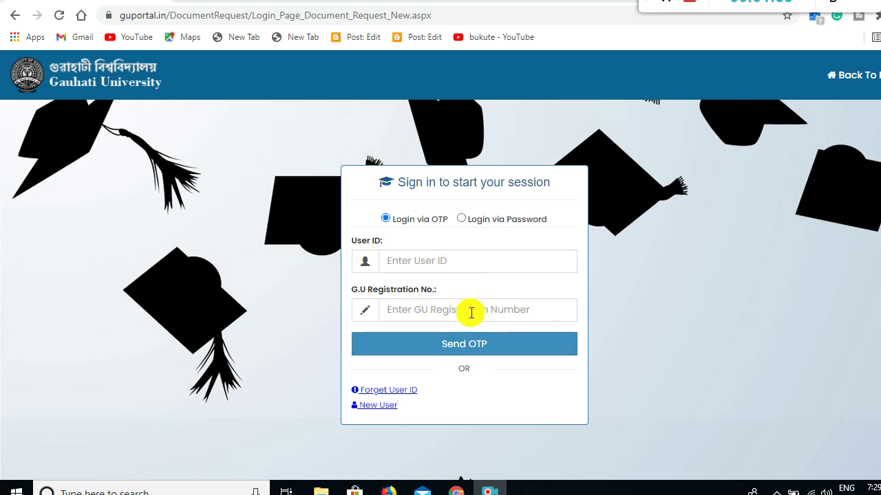
{"action": "left_click", "coordinate": [383, 410]}
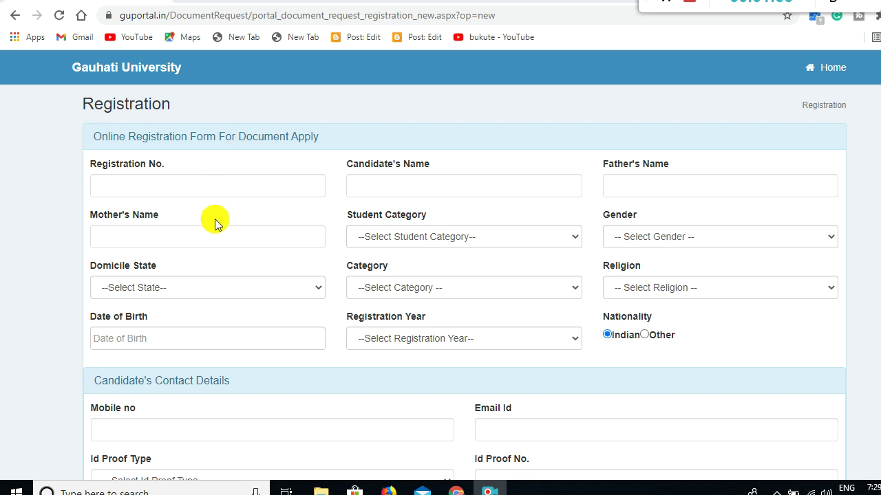
{"action": "scroll", "coordinate": [168, 221], "scroll_direction": "down", "scroll_amount": 1}
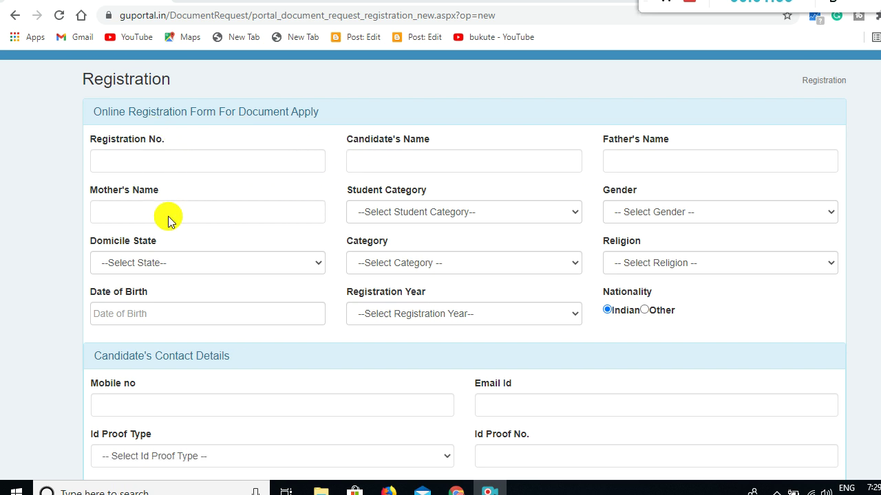
{"action": "scroll", "coordinate": [163, 209], "scroll_direction": "up", "scroll_amount": 1}
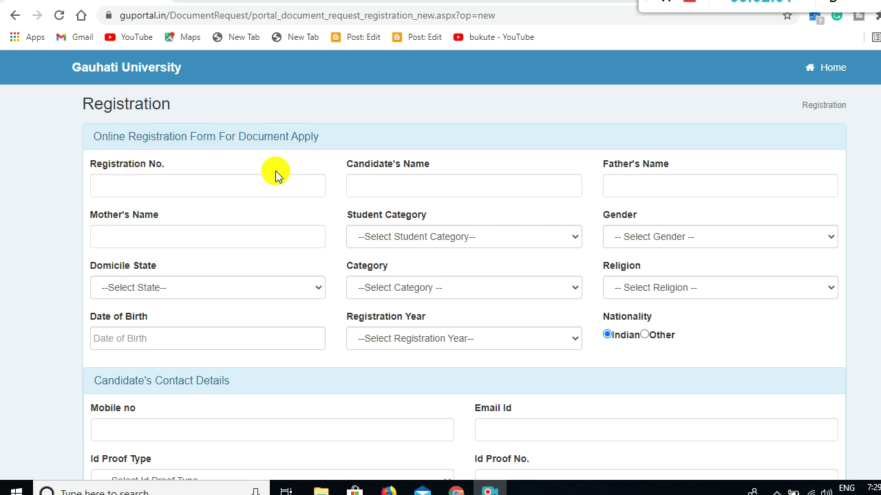
- Examine the registration number and name fields and the available student category and gender options
{"action": "left_click", "coordinate": [155, 183]}
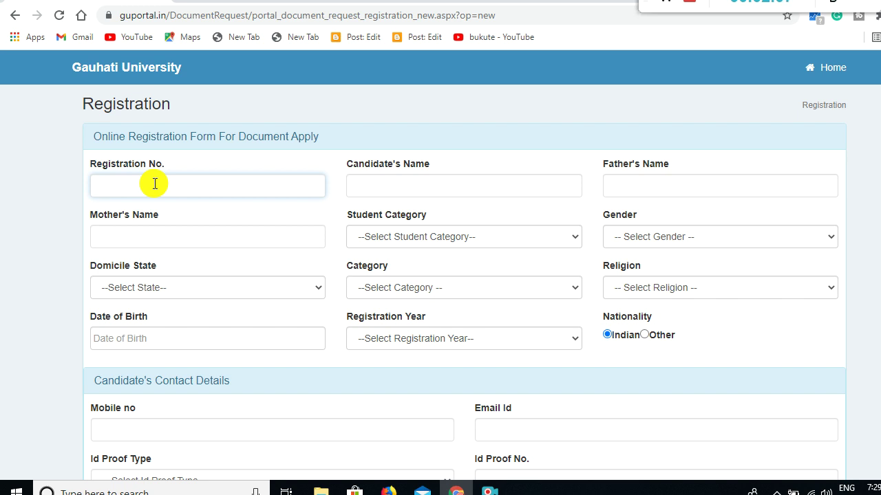
{"action": "left_click", "coordinate": [401, 190]}
{"action": "left_click", "coordinate": [628, 187]}
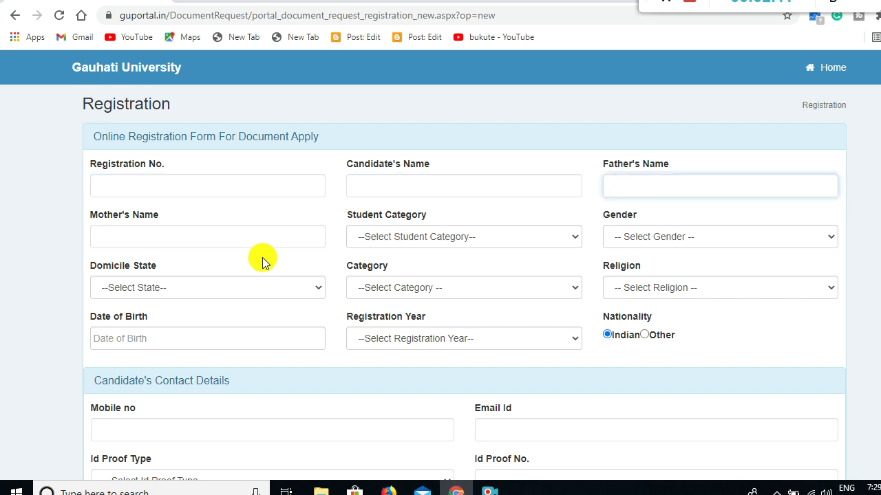
{"action": "left_click", "coordinate": [241, 240]}
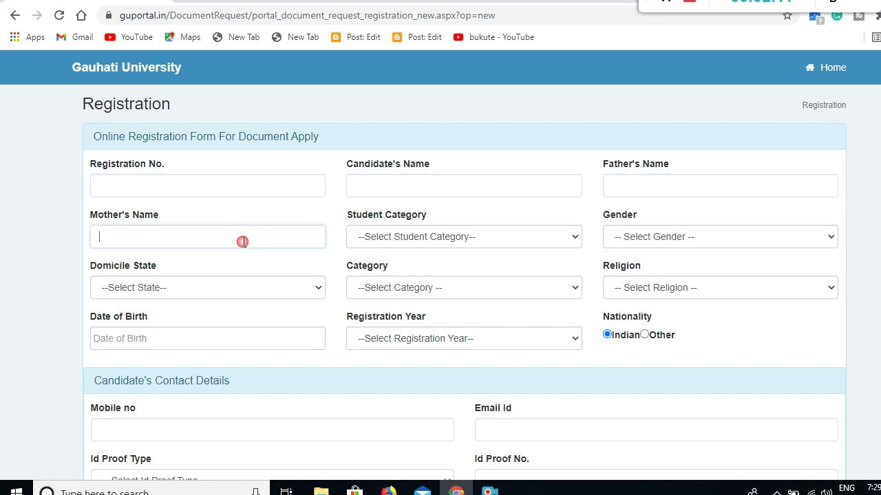
{"action": "left_click", "coordinate": [412, 239]}
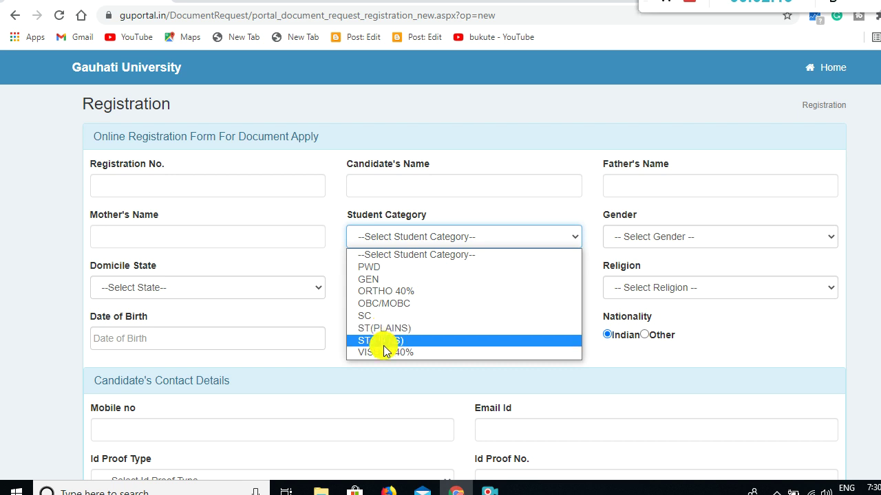
{"action": "left_click", "coordinate": [416, 238]}
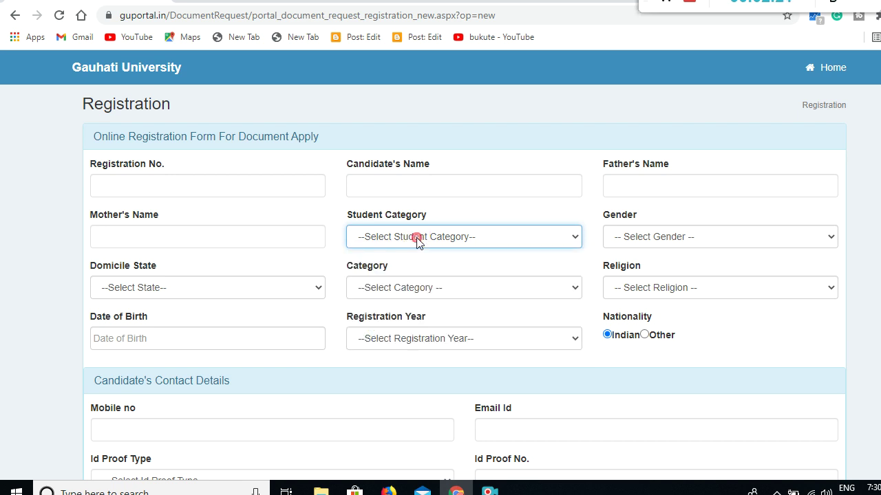
{"action": "left_click", "coordinate": [659, 239]}
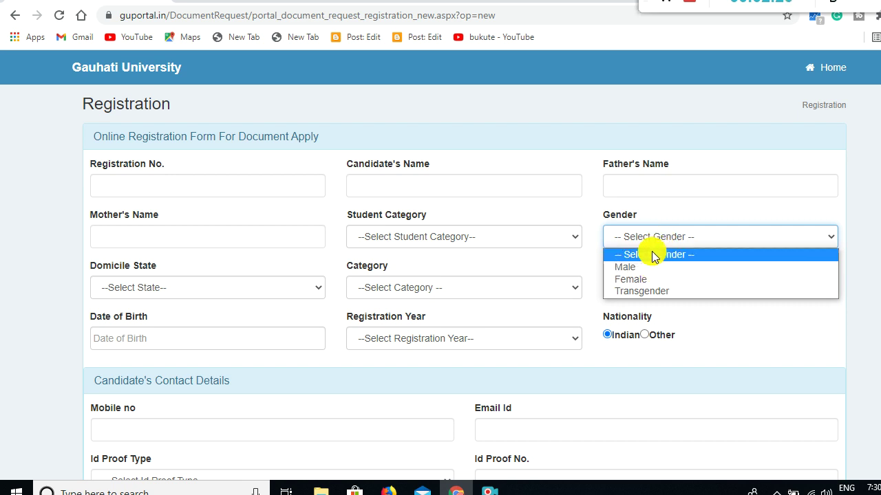
{"action": "left_click", "coordinate": [652, 238]}
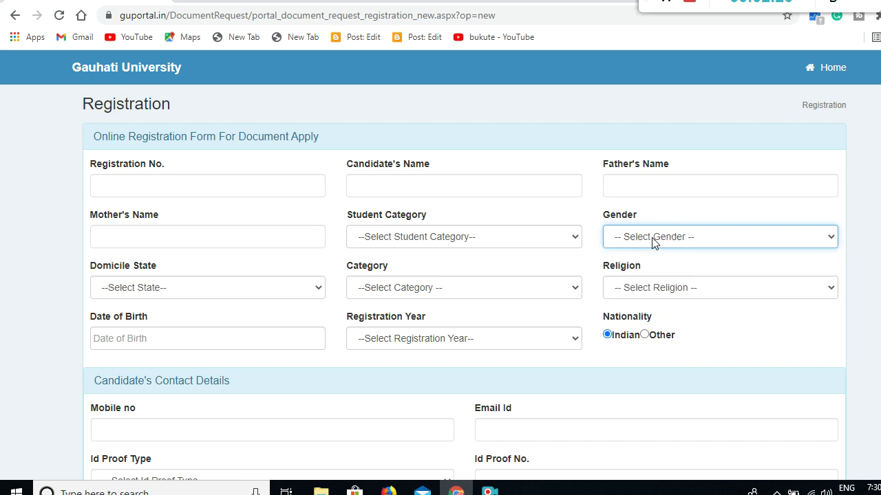
- Set the domicile state to Assam and the category to TRADITIONAL
{"action": "left_click", "coordinate": [165, 289]}
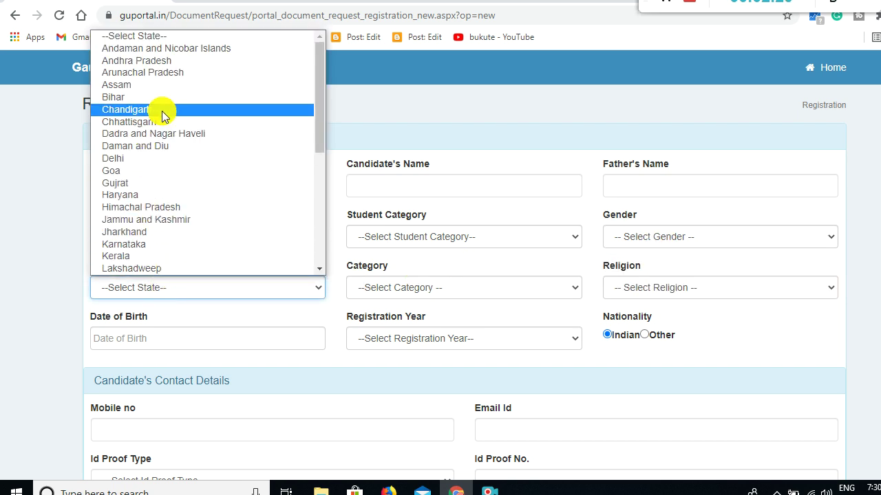
{"action": "left_click", "coordinate": [150, 89]}
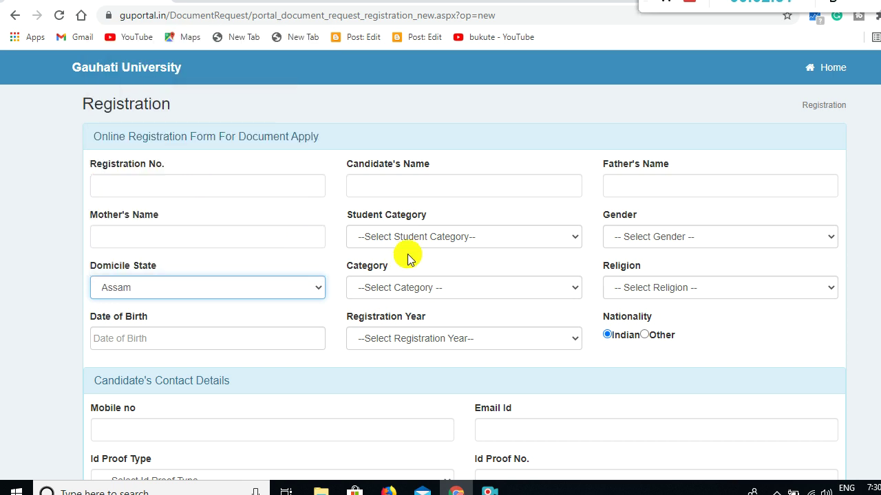
{"action": "left_click", "coordinate": [406, 289]}
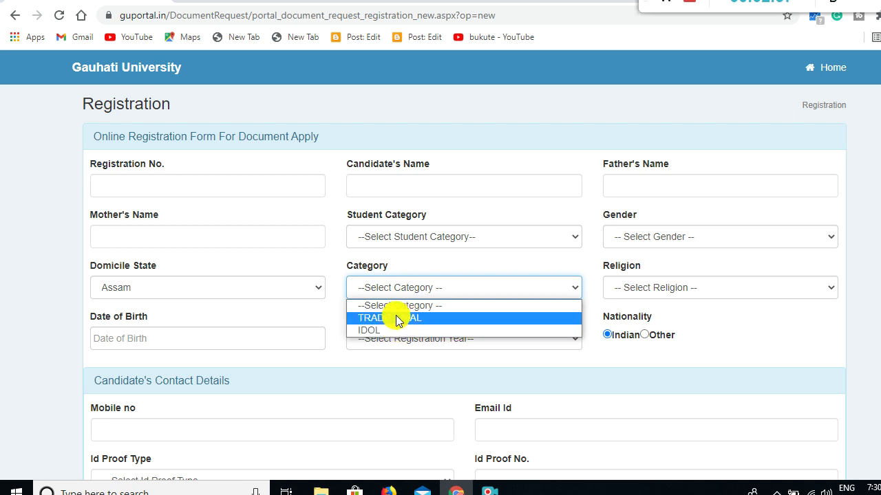
{"action": "left_click", "coordinate": [397, 318]}
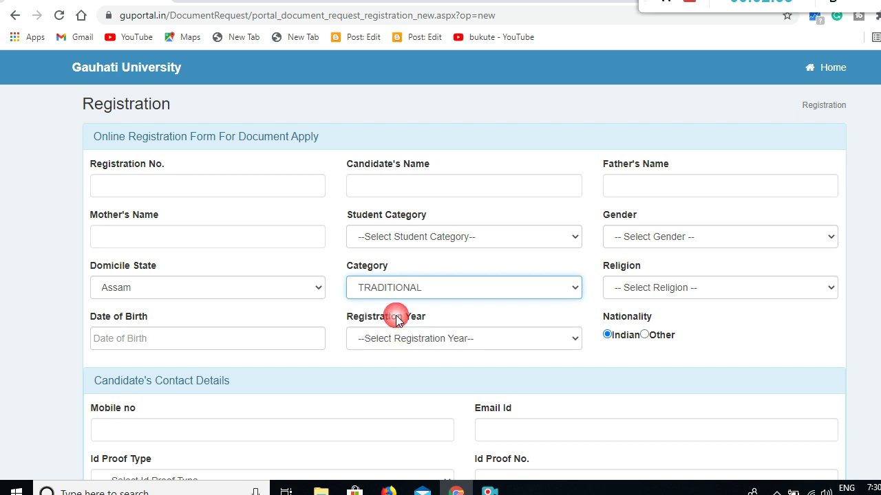
- Examine the religion options, the date of birth calendar and the list of registration years
{"action": "left_click", "coordinate": [671, 289]}
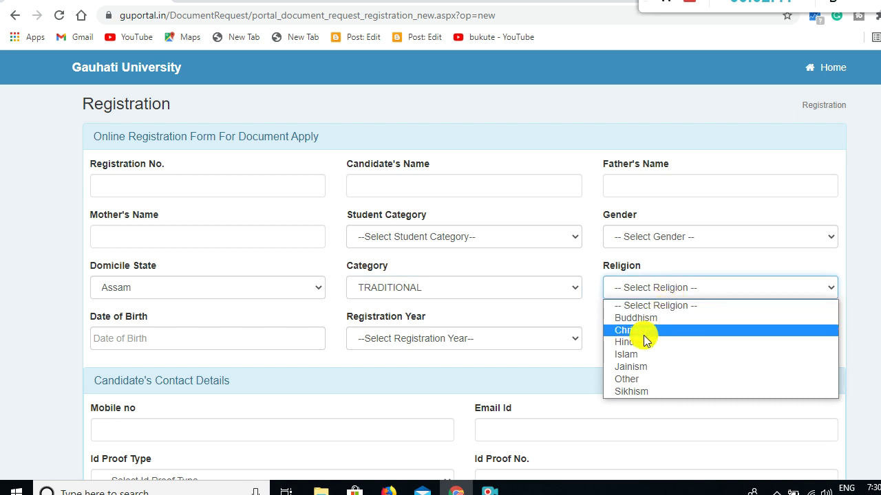
{"action": "left_click", "coordinate": [644, 289]}
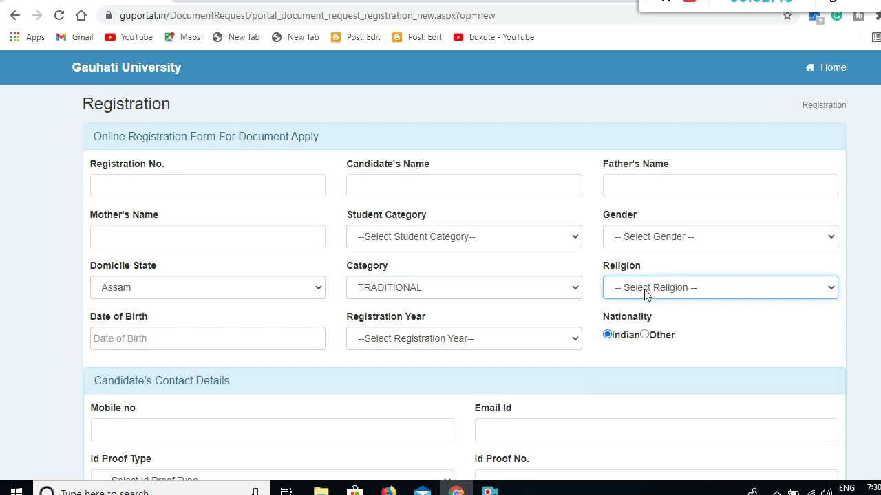
{"action": "left_click", "coordinate": [183, 345]}
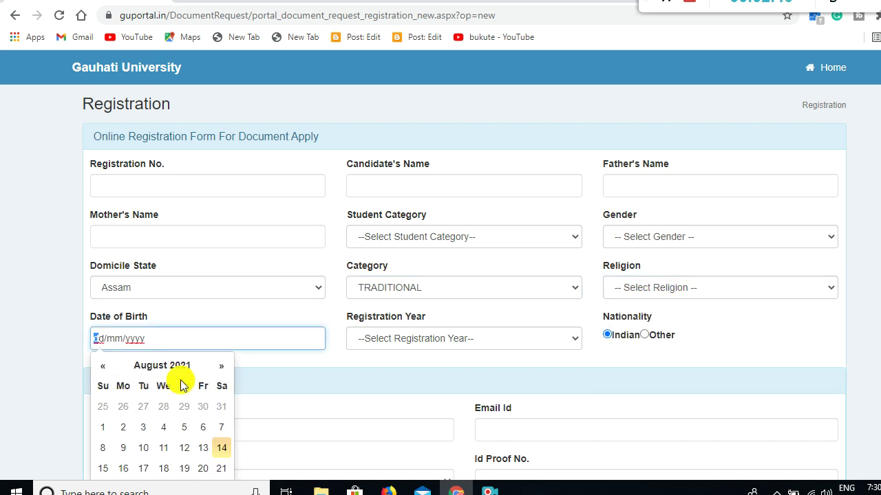
{"action": "left_click", "coordinate": [206, 336]}
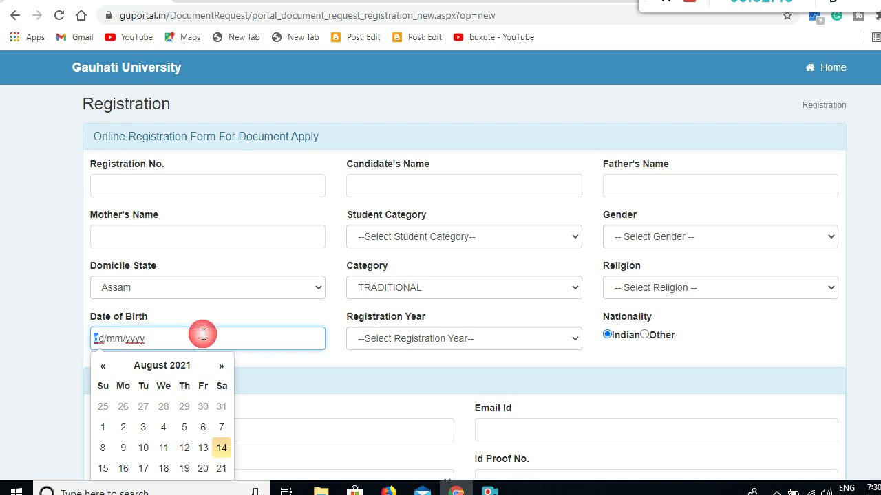
{"action": "left_click", "coordinate": [404, 340]}
{"action": "scroll", "coordinate": [399, 324], "scroll_direction": "down", "scroll_amount": 1}
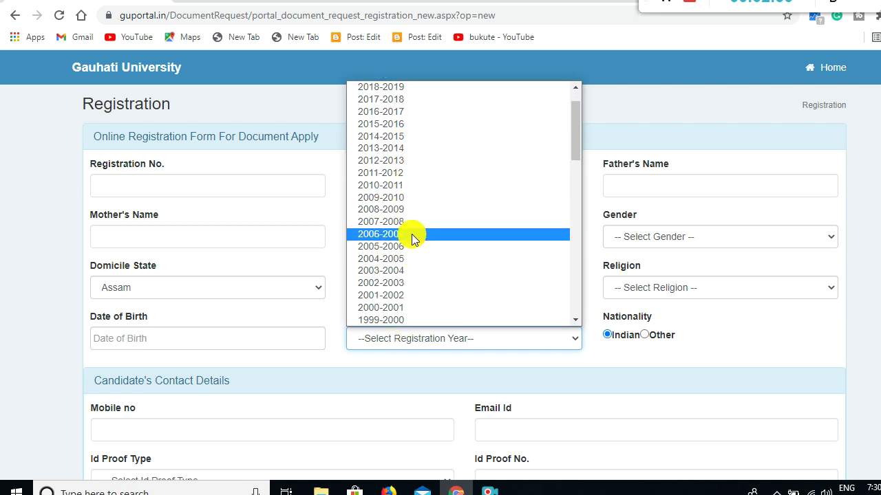
{"action": "scroll", "coordinate": [411, 236], "scroll_direction": "down", "scroll_amount": 3}
{"action": "scroll", "coordinate": [411, 236], "scroll_direction": "up", "scroll_amount": 4}
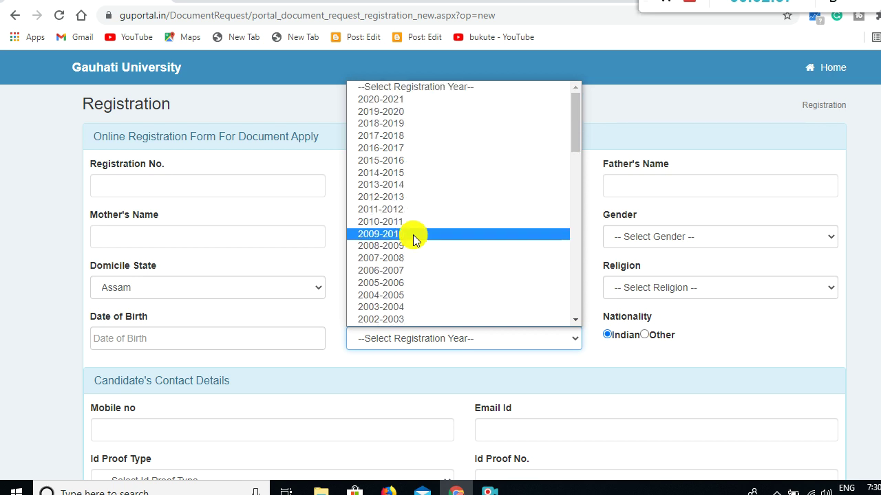
{"action": "left_click", "coordinate": [431, 338]}
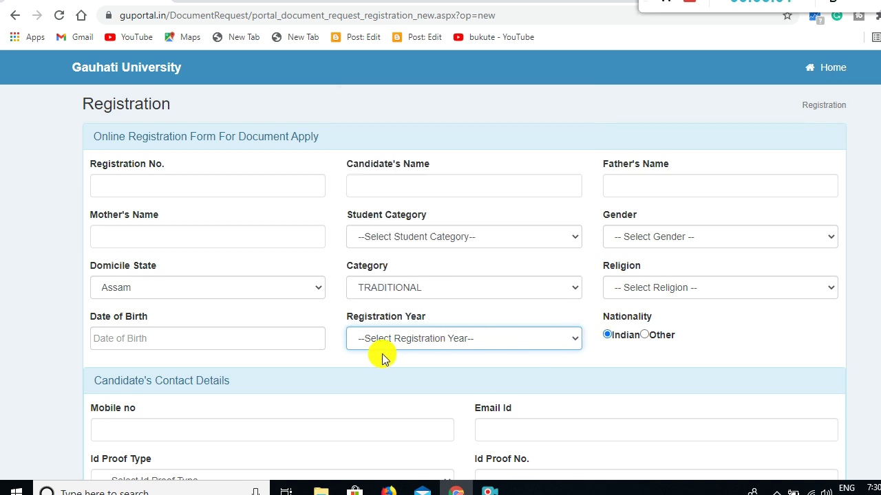
- Examine the candidate's contact details fields, including the ID proof types on offer
{"action": "scroll", "coordinate": [382, 355], "scroll_direction": "down", "scroll_amount": 3}
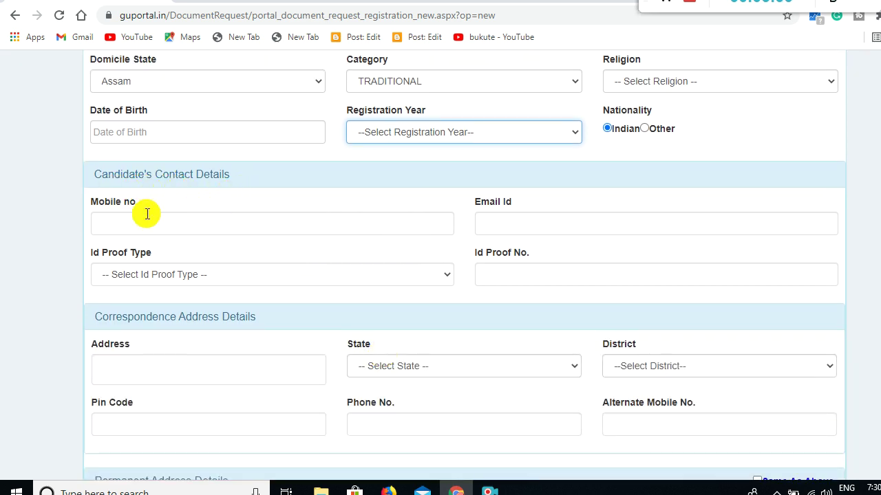
{"action": "left_click", "coordinate": [529, 226]}
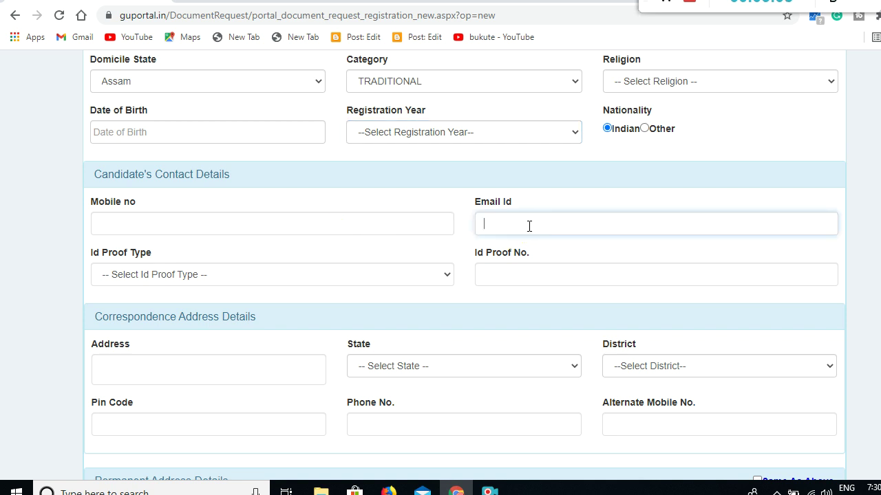
{"action": "left_click", "coordinate": [209, 275]}
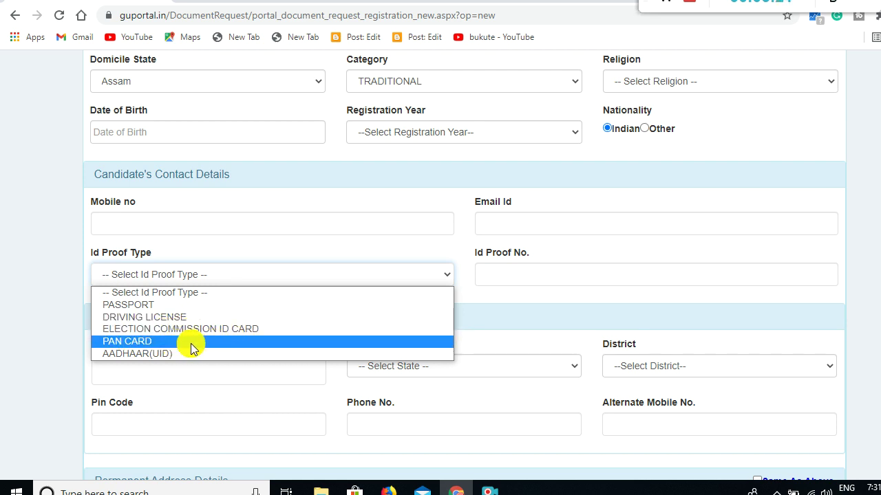
{"action": "left_click", "coordinate": [291, 275]}
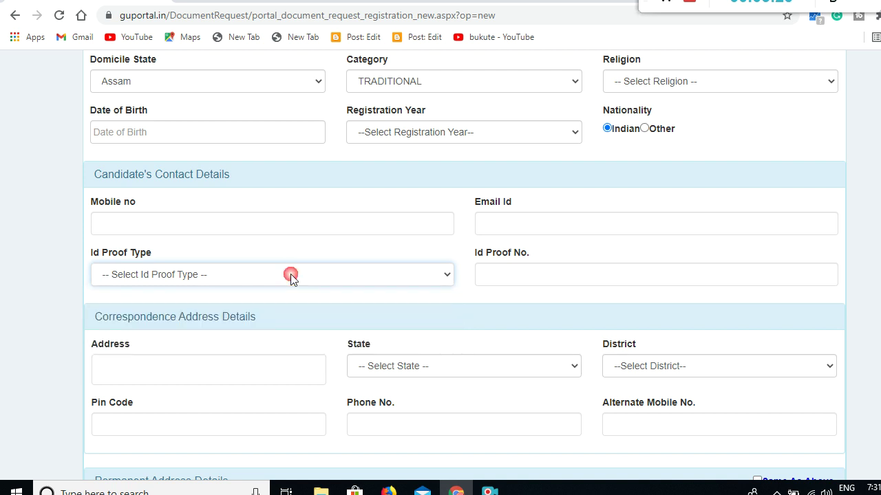
{"action": "left_click", "coordinate": [543, 271]}
- Set the state in the correspondence address to Assam and check the district choices
{"action": "scroll", "coordinate": [375, 302], "scroll_direction": "down", "scroll_amount": 2}
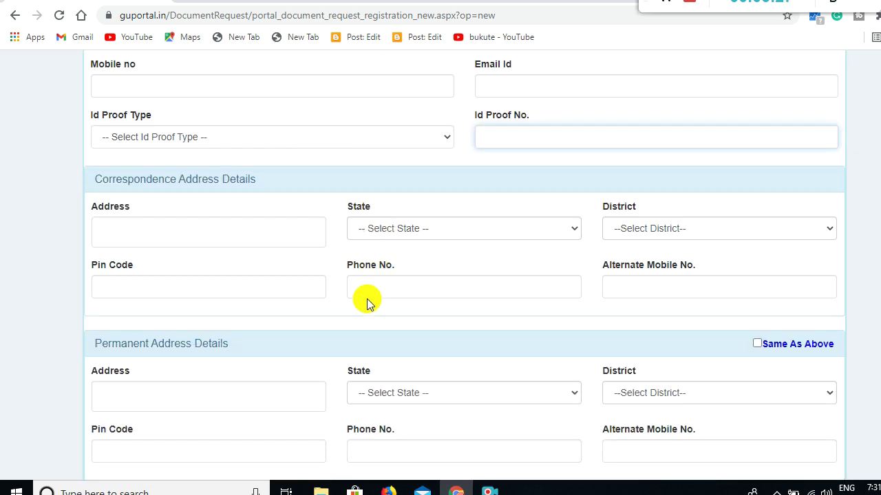
{"action": "left_click", "coordinate": [130, 232]}
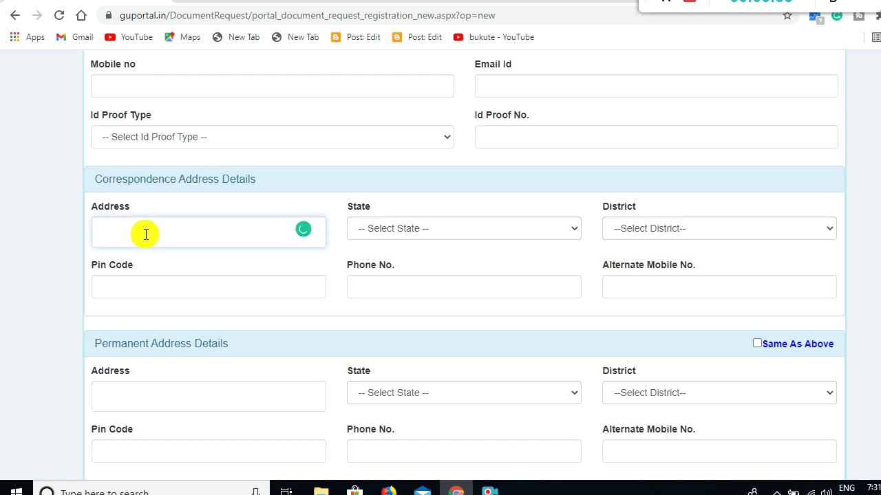
{"action": "left_click", "coordinate": [411, 230]}
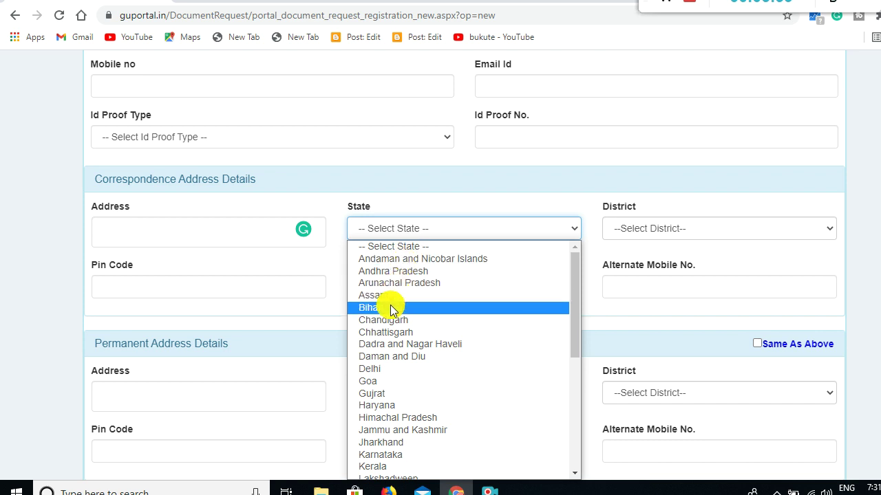
{"action": "left_click", "coordinate": [393, 297]}
{"action": "left_click", "coordinate": [653, 227]}
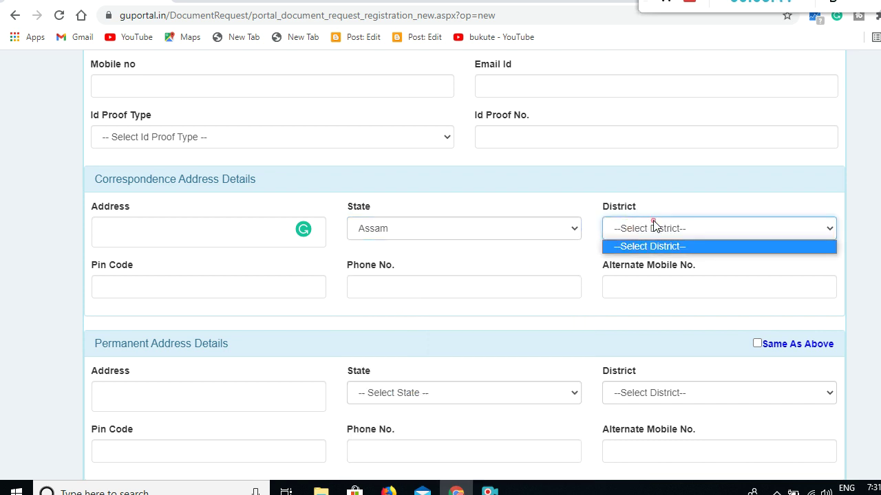
{"action": "left_click", "coordinate": [653, 228]}
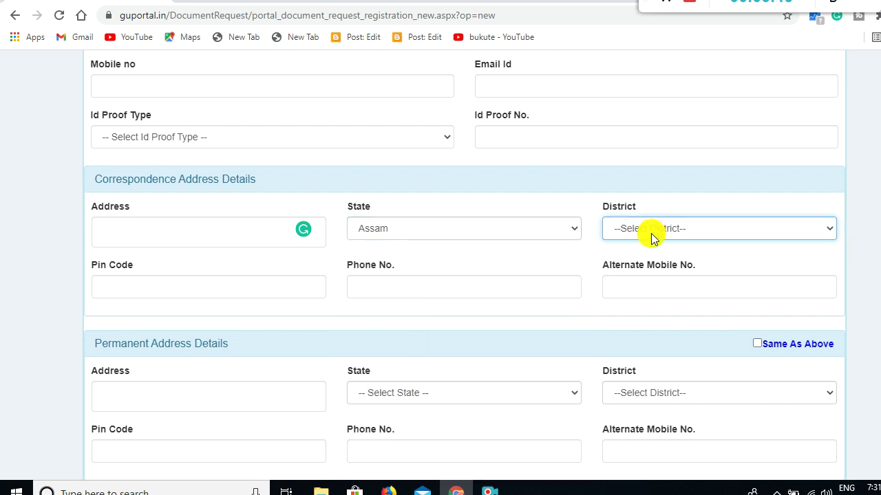
- Review the remaining address fields and the photo, signature and ID proof upload section of the form
{"action": "scroll", "coordinate": [222, 296], "scroll_direction": "down", "scroll_amount": 1}
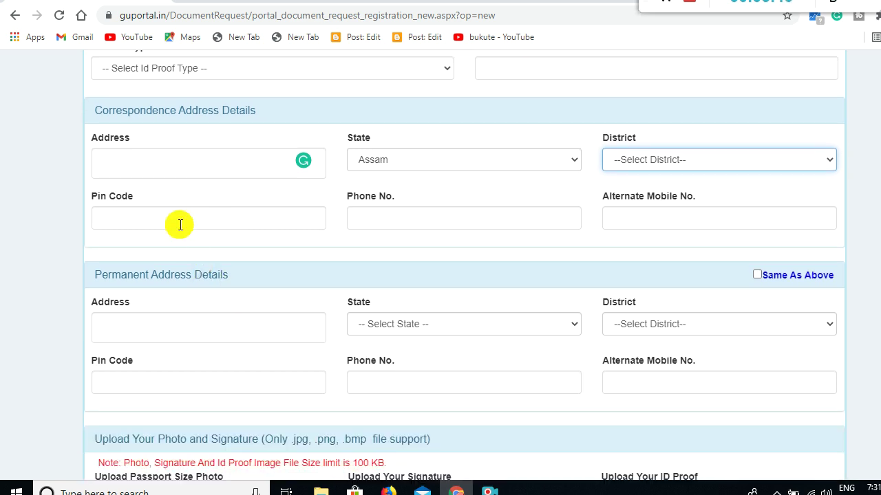
{"action": "scroll", "coordinate": [550, 224], "scroll_direction": "up", "scroll_amount": 1}
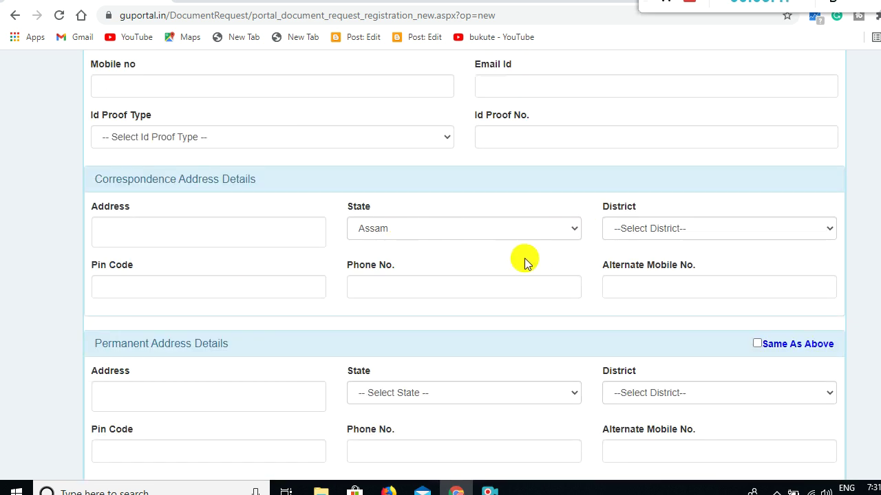
{"action": "scroll", "coordinate": [524, 260], "scroll_direction": "down", "scroll_amount": 3}
{"action": "scroll", "coordinate": [524, 258], "scroll_direction": "down", "scroll_amount": 2}
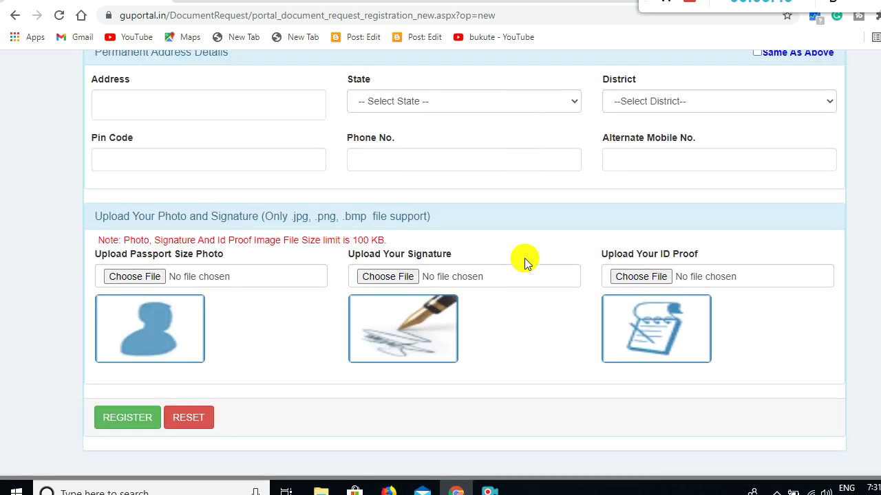
{"action": "scroll", "coordinate": [524, 258], "scroll_direction": "up", "scroll_amount": 2}
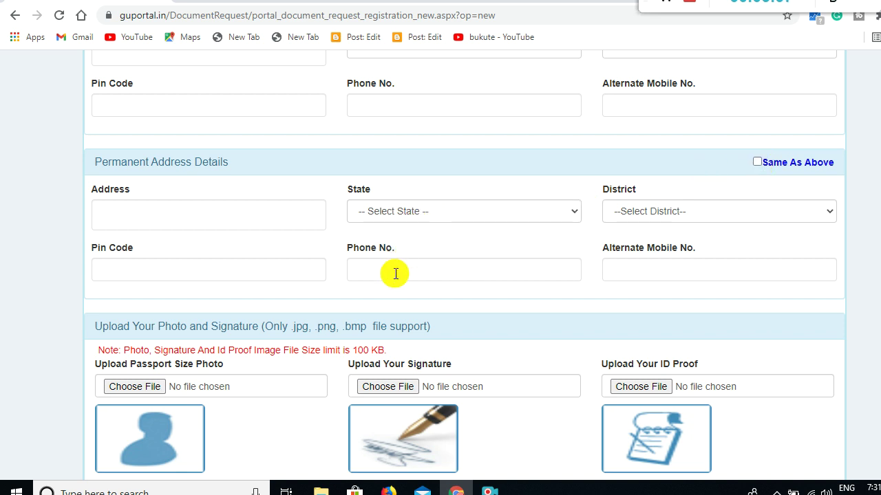
- Submit the new user registration form
{"action": "scroll", "coordinate": [391, 283], "scroll_direction": "down", "scroll_amount": 2}
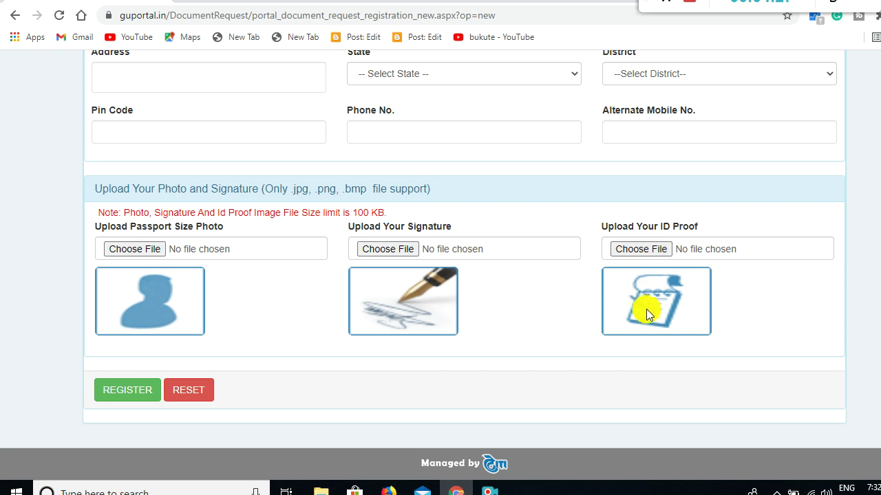
{"action": "left_click", "coordinate": [121, 391]}
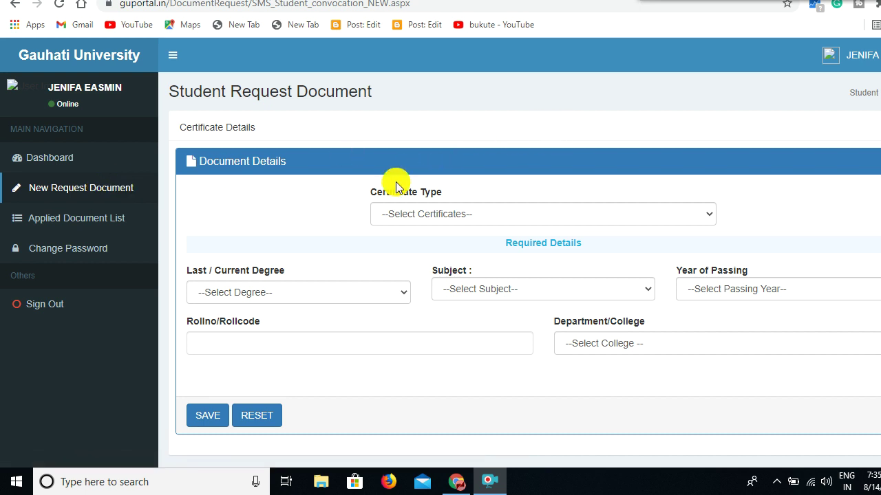
- Set the certificate type of the document request to Original Pass certificate
{"action": "scroll", "coordinate": [398, 193], "scroll_direction": "down", "scroll_amount": 1}
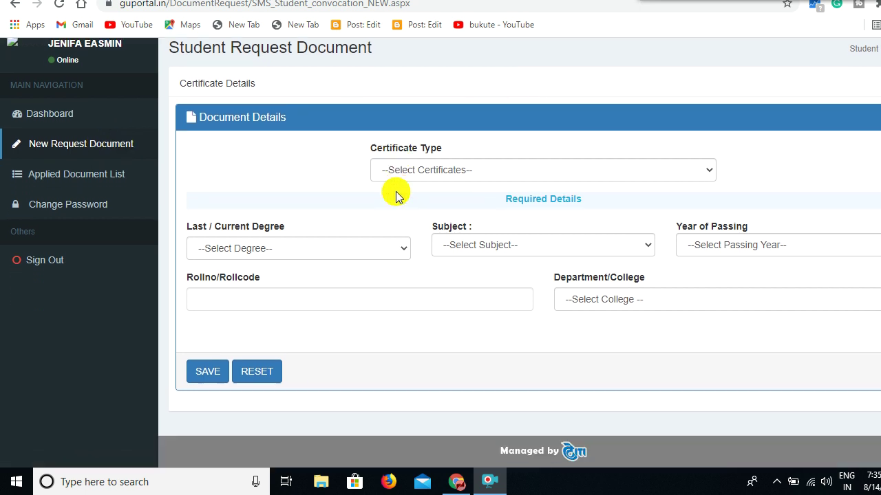
{"action": "scroll", "coordinate": [396, 196], "scroll_direction": "up", "scroll_amount": 1}
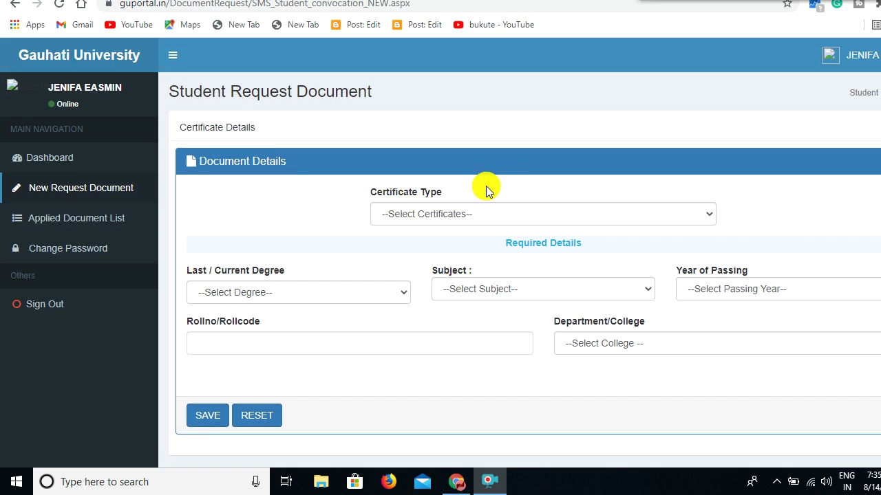
{"action": "left_click", "coordinate": [456, 215]}
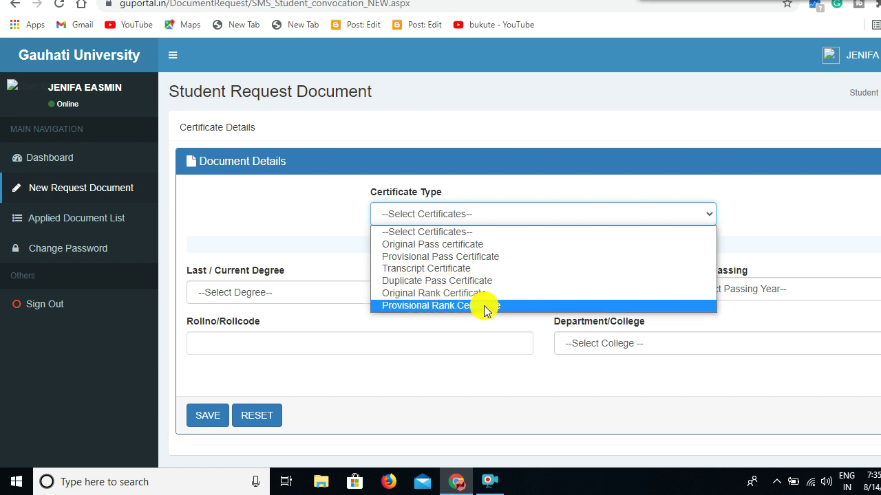
{"action": "left_click", "coordinate": [465, 249]}
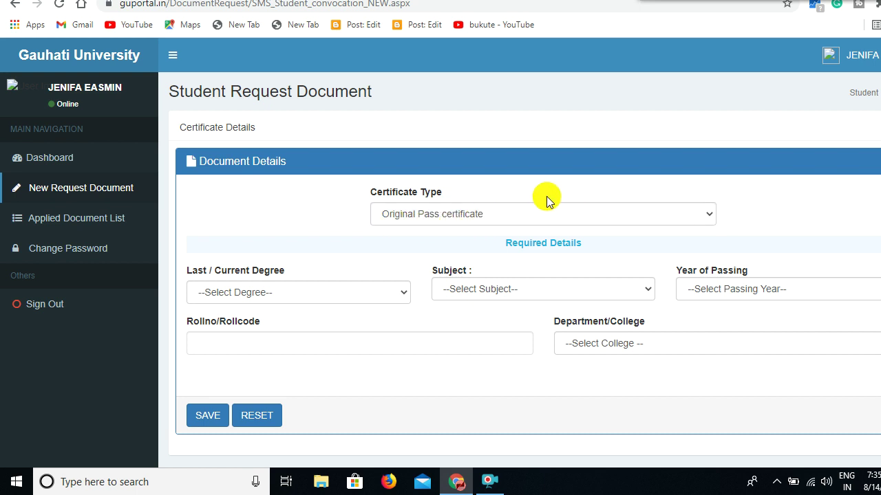
- Browse the available degrees and set the last/current degree to B.Ed
{"action": "scroll", "coordinate": [546, 201], "scroll_direction": "down", "scroll_amount": 1}
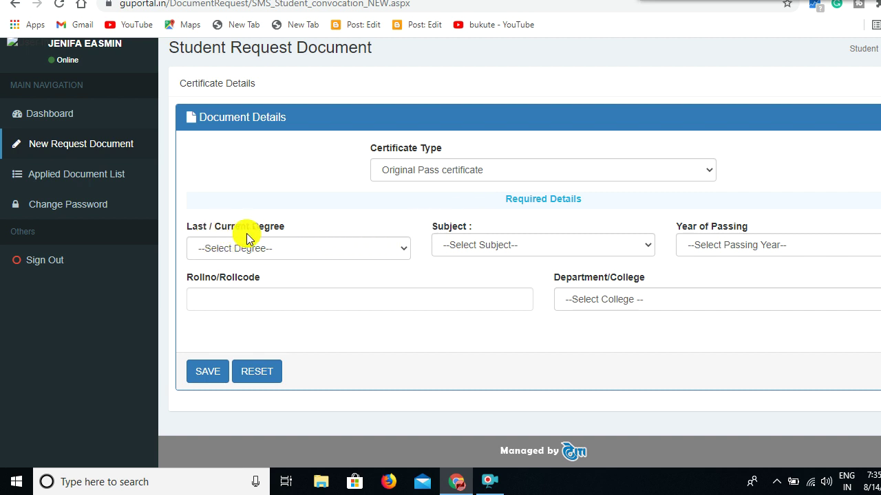
{"action": "left_click", "coordinate": [291, 249]}
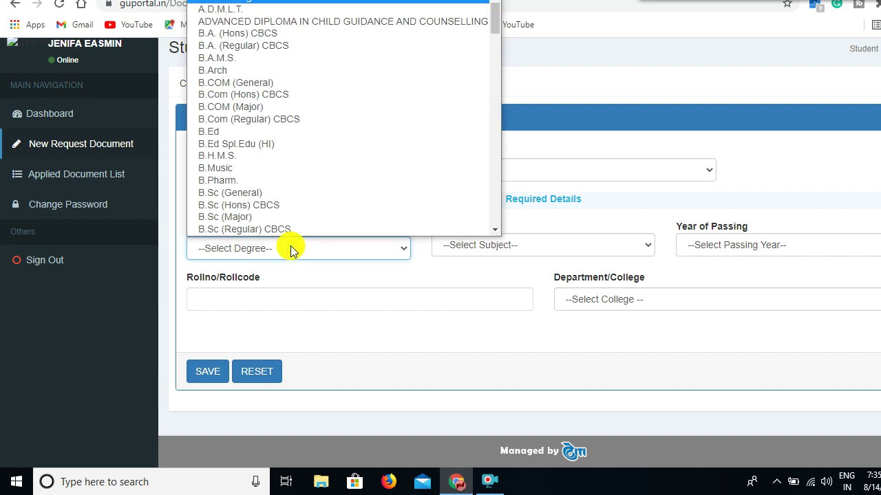
{"action": "scroll", "coordinate": [286, 220], "scroll_direction": "down", "scroll_amount": 1}
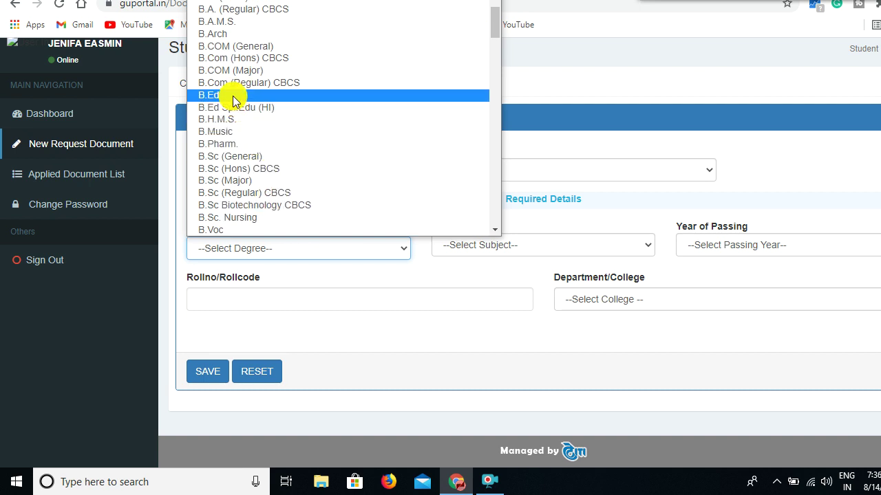
{"action": "scroll", "coordinate": [229, 69], "scroll_direction": "up", "scroll_amount": 1}
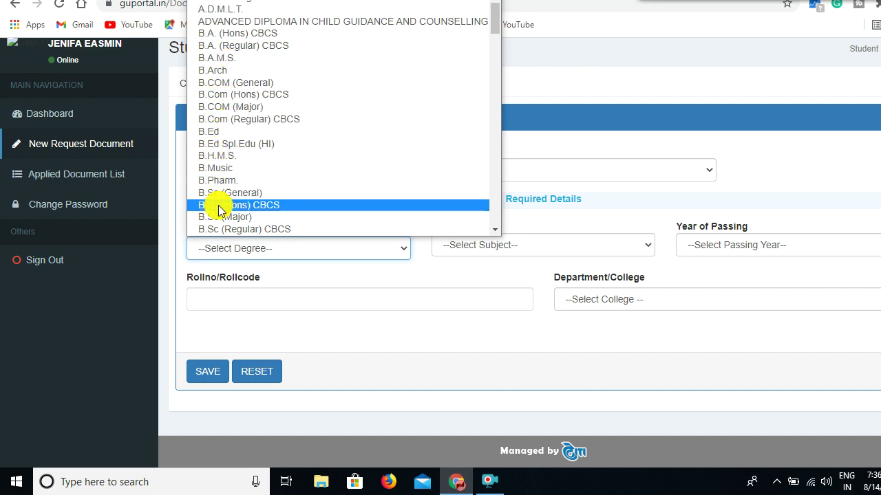
{"action": "scroll", "coordinate": [220, 200], "scroll_direction": "down", "scroll_amount": 2}
{"action": "scroll", "coordinate": [221, 201], "scroll_direction": "down", "scroll_amount": 15}
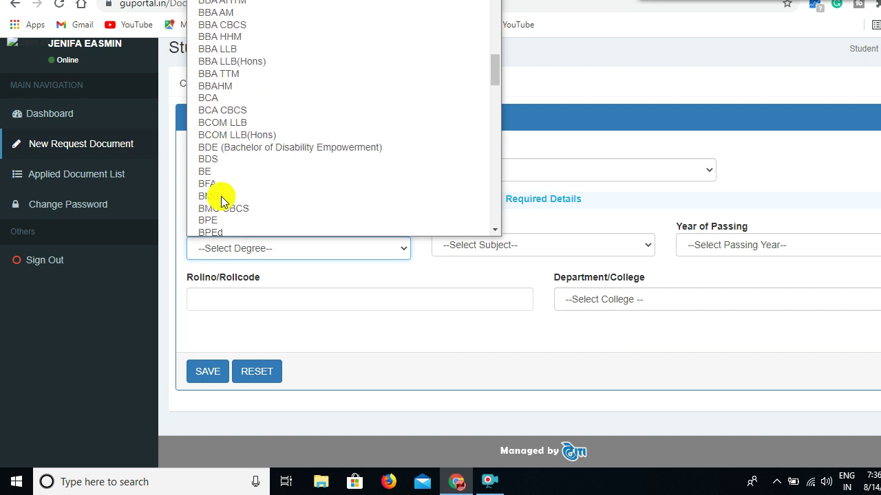
{"action": "scroll", "coordinate": [222, 201], "scroll_direction": "down", "scroll_amount": 10}
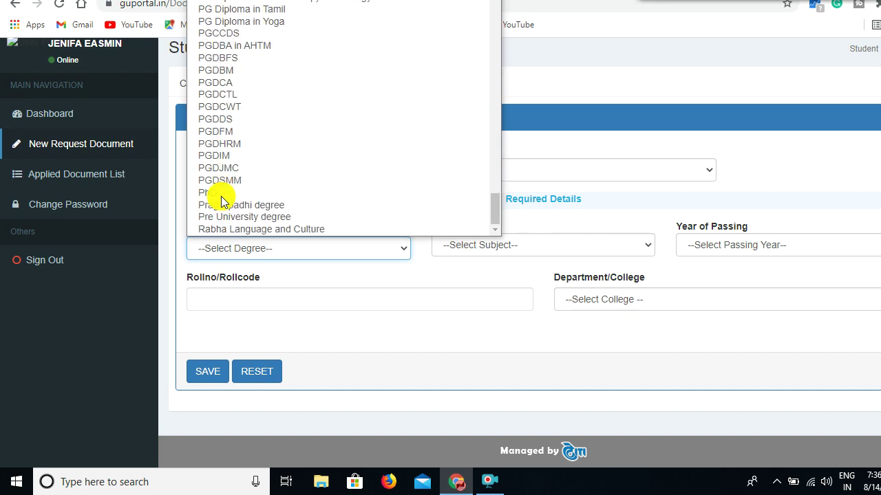
{"action": "scroll", "coordinate": [222, 200], "scroll_direction": "up", "scroll_amount": 20}
{"action": "scroll", "coordinate": [222, 200], "scroll_direction": "down", "scroll_amount": 15}
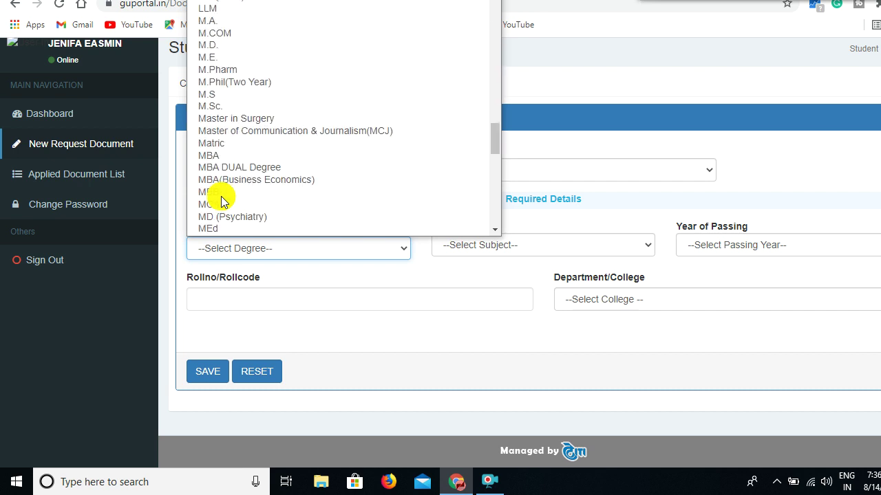
{"action": "scroll", "coordinate": [221, 201], "scroll_direction": "down", "scroll_amount": 4}
{"action": "scroll", "coordinate": [221, 201], "scroll_direction": "up", "scroll_amount": 20}
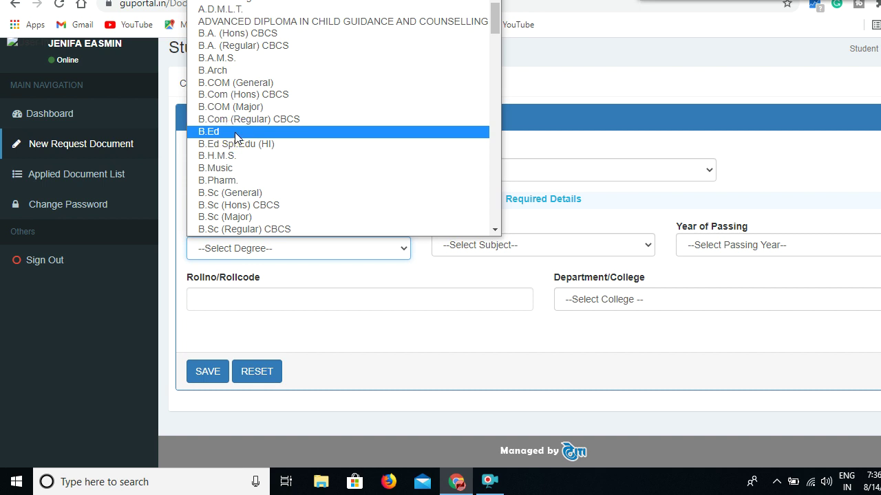
{"action": "left_click", "coordinate": [235, 135]}
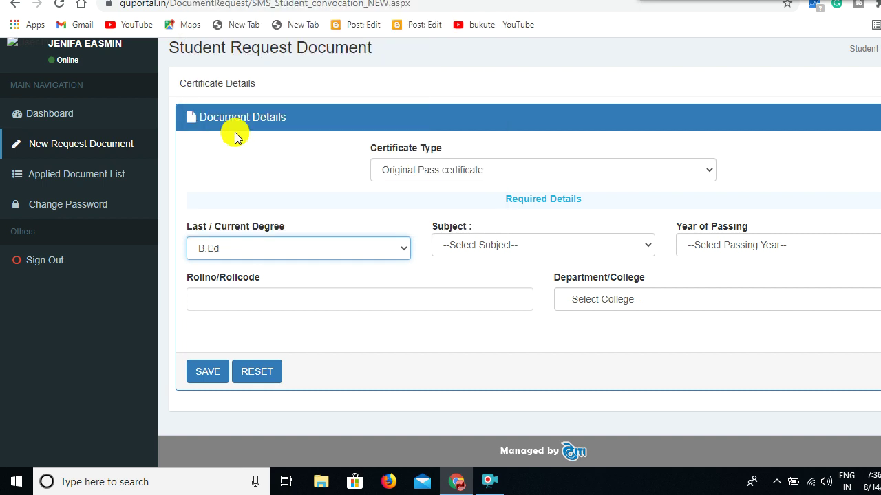
- Set the subject to B.Ed and the year of passing to 2019
{"action": "left_click", "coordinate": [505, 247]}
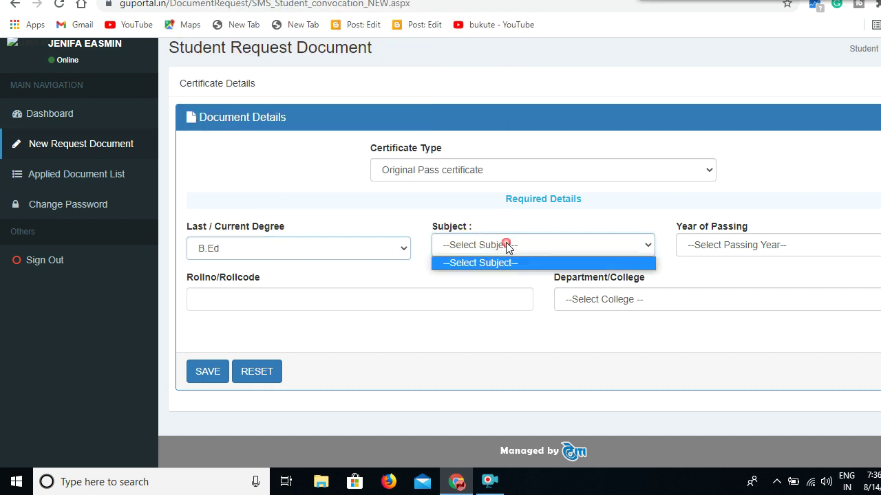
{"action": "left_click", "coordinate": [506, 265]}
{"action": "left_click", "coordinate": [503, 246]}
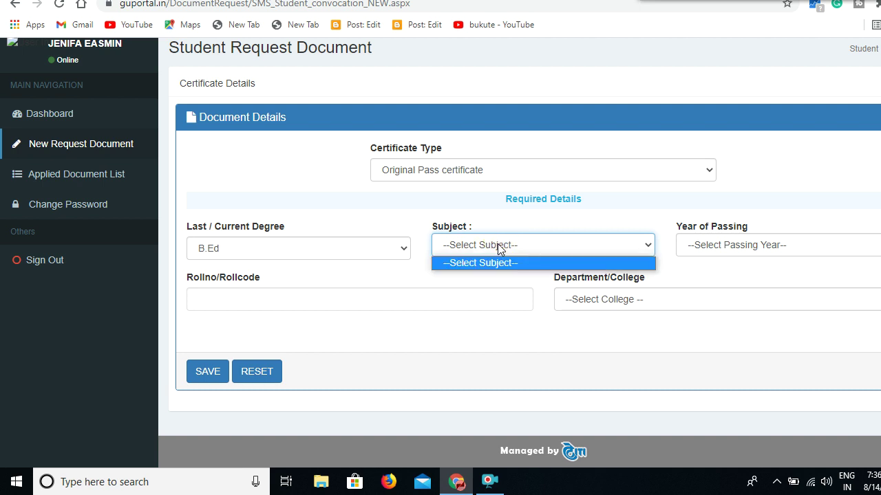
{"action": "left_click", "coordinate": [501, 246]}
{"action": "left_click", "coordinate": [499, 247]}
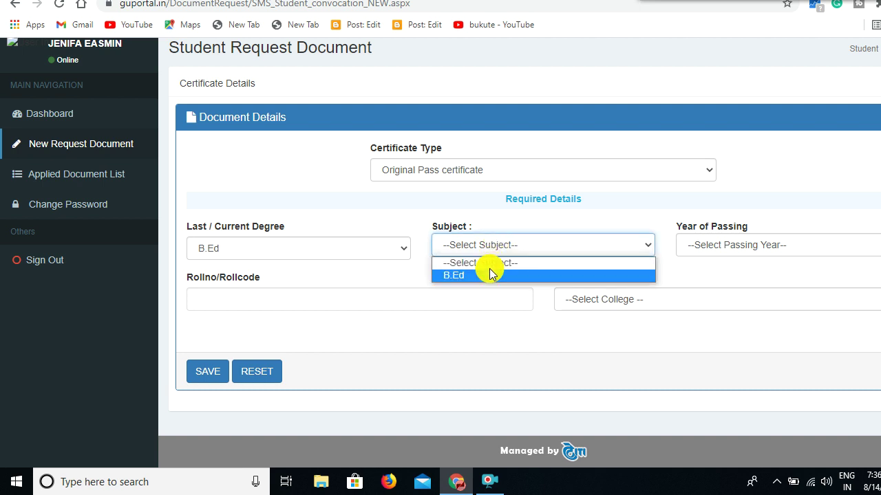
{"action": "left_click", "coordinate": [488, 277]}
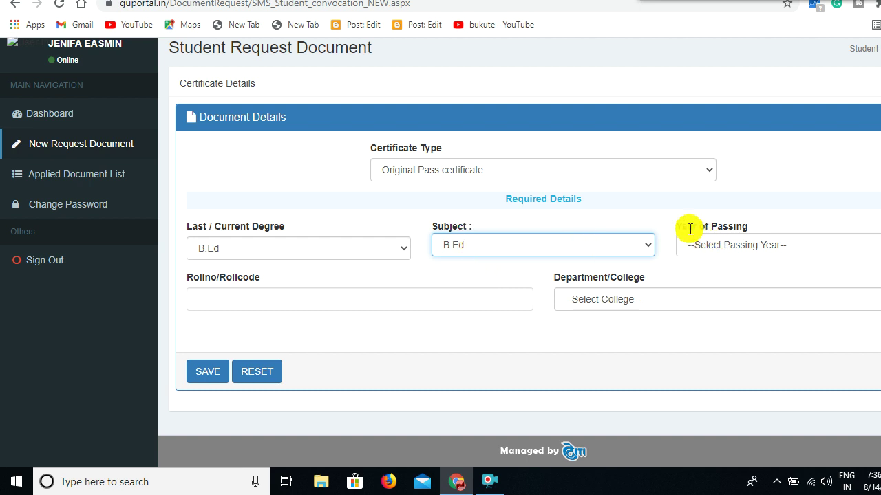
{"action": "left_click", "coordinate": [737, 247]}
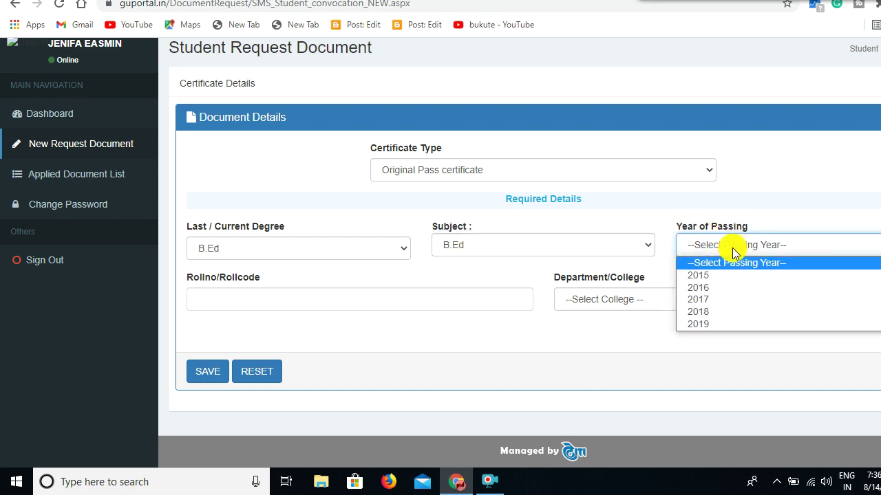
{"action": "left_click", "coordinate": [701, 322]}
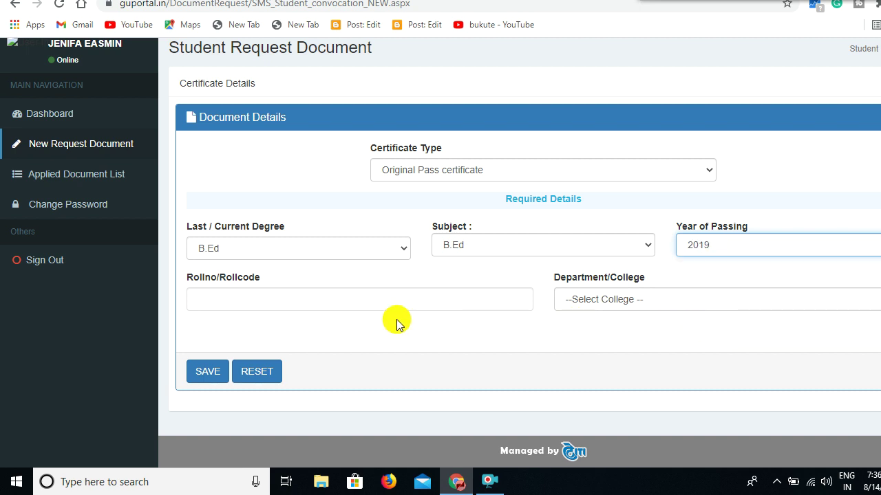
- Check the roll number field and browse the department/college choices, including those whose codes start with 2
{"action": "left_click", "coordinate": [252, 302]}
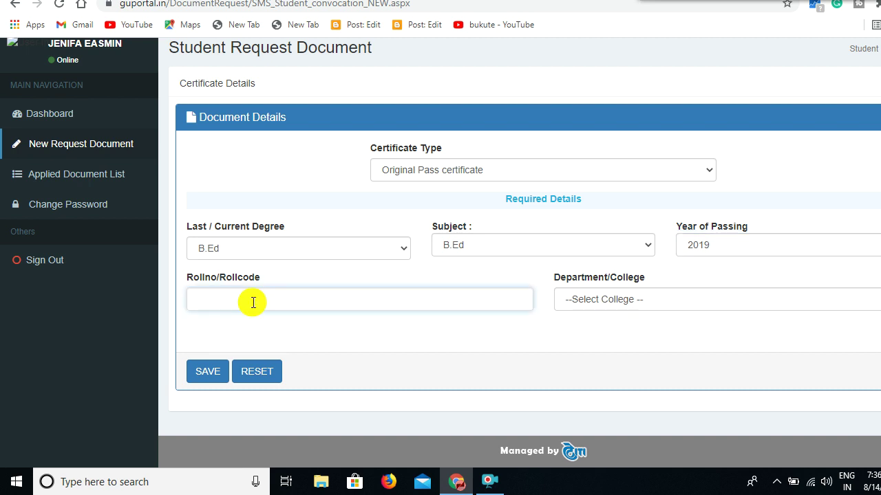
{"action": "left_click", "coordinate": [278, 315]}
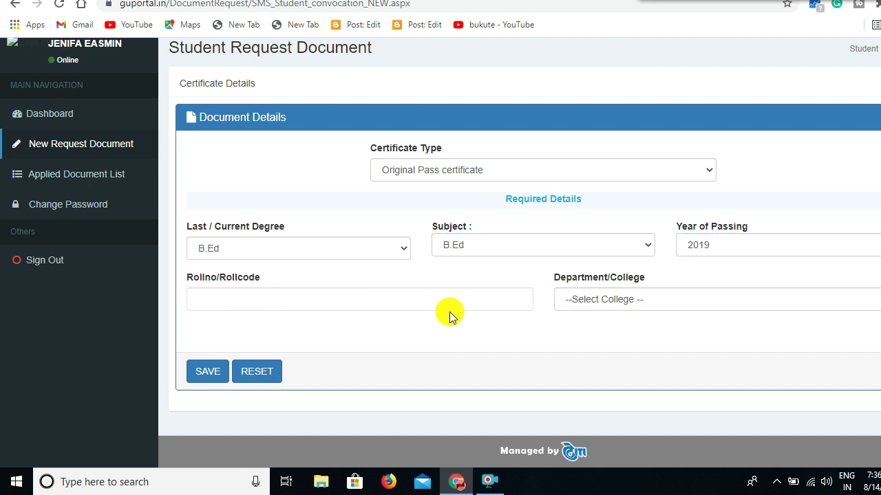
{"action": "left_click", "coordinate": [624, 304]}
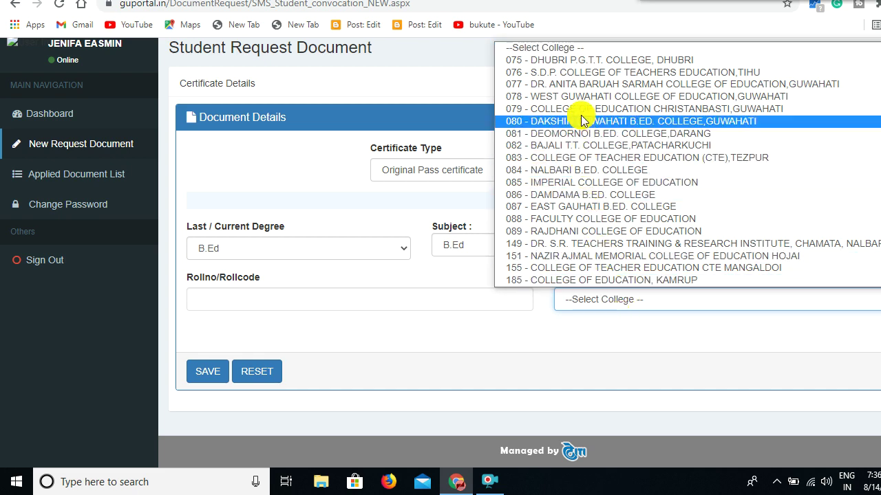
{"action": "scroll", "coordinate": [582, 121], "scroll_direction": "down", "scroll_amount": 10}
{"action": "key", "text": "2"}
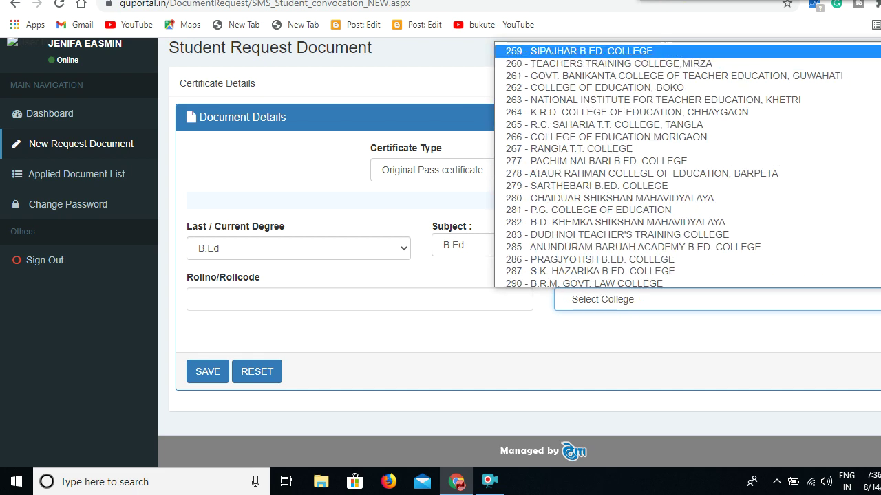
{"action": "scroll", "coordinate": [620, 118], "scroll_direction": "up", "scroll_amount": 1}
{"action": "scroll", "coordinate": [625, 118], "scroll_direction": "down", "scroll_amount": 3}
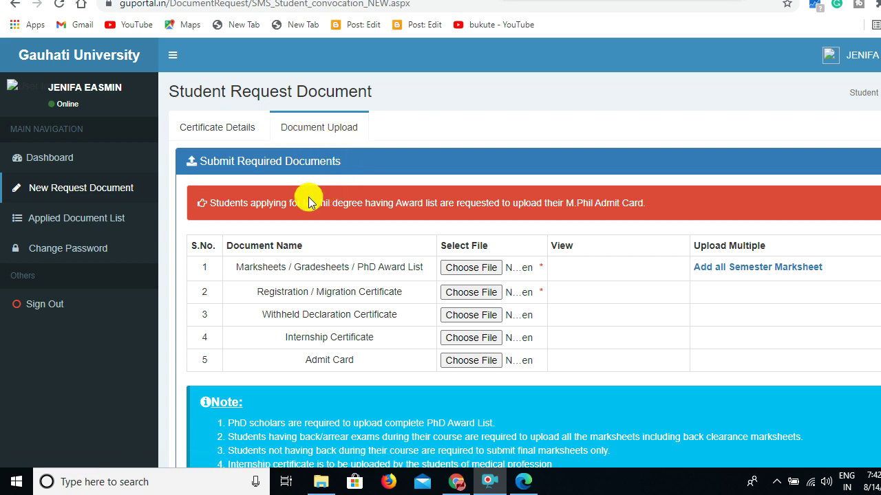
- Review the required documents for upload and the accompanying notes
{"action": "scroll", "coordinate": [309, 201], "scroll_direction": "down", "scroll_amount": 2}
{"action": "scroll", "coordinate": [308, 201], "scroll_direction": "up", "scroll_amount": 2}
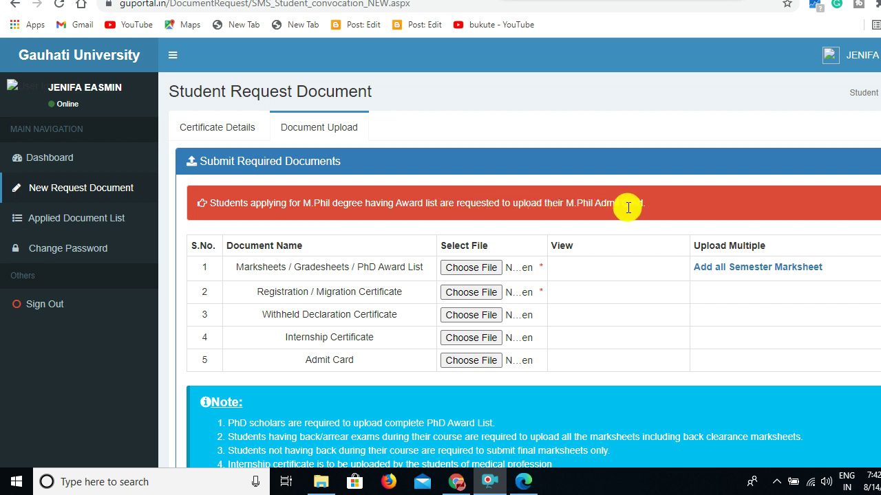
{"action": "scroll", "coordinate": [507, 205], "scroll_direction": "down", "scroll_amount": 2}
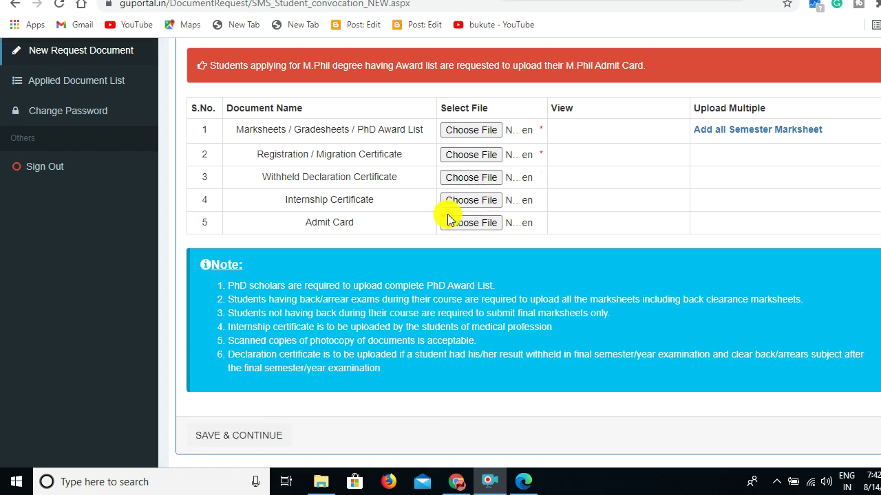
{"action": "scroll", "coordinate": [372, 248], "scroll_direction": "down", "scroll_amount": 1}
{"action": "scroll", "coordinate": [371, 206], "scroll_direction": "up", "scroll_amount": 2}
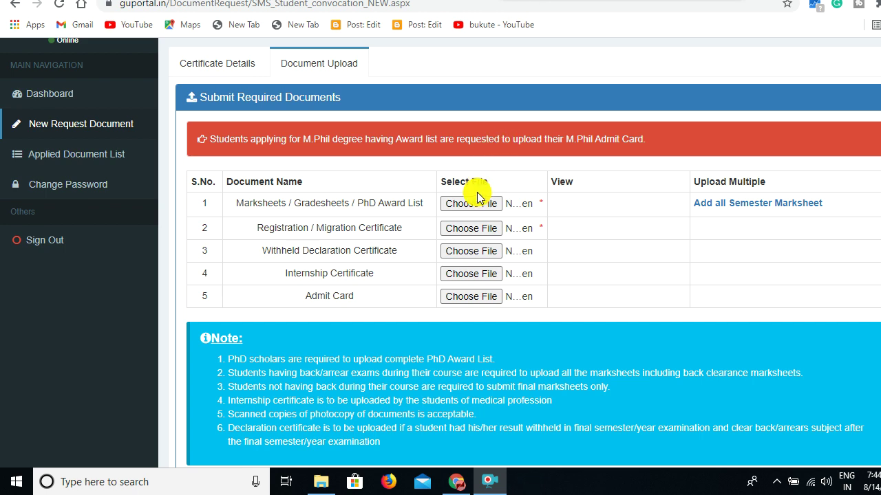
- Try to attach the B.Ed PDF for the Marksheets / Gradesheets / PhD Award List entry
{"action": "left_click", "coordinate": [479, 207]}
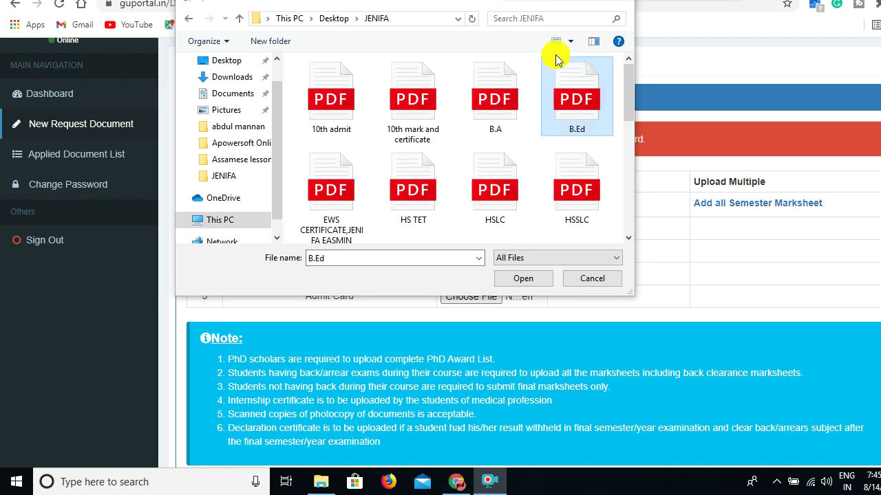
{"action": "left_click", "coordinate": [578, 104]}
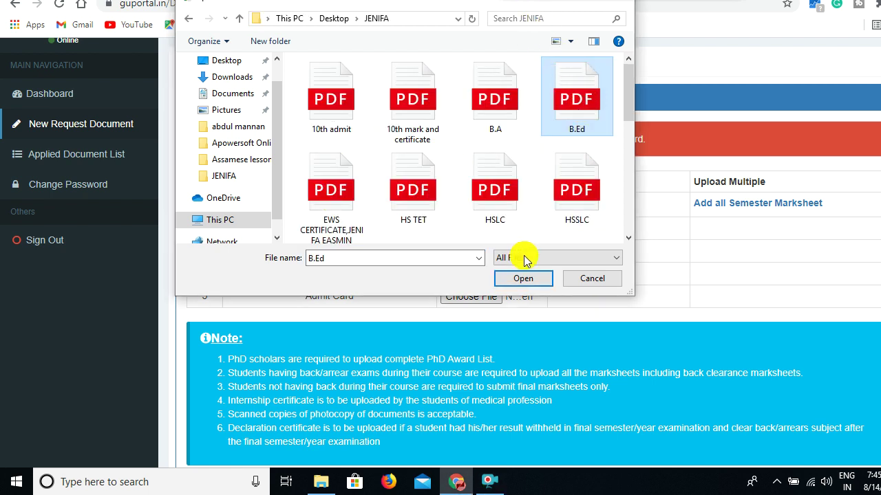
{"action": "left_click", "coordinate": [520, 280]}
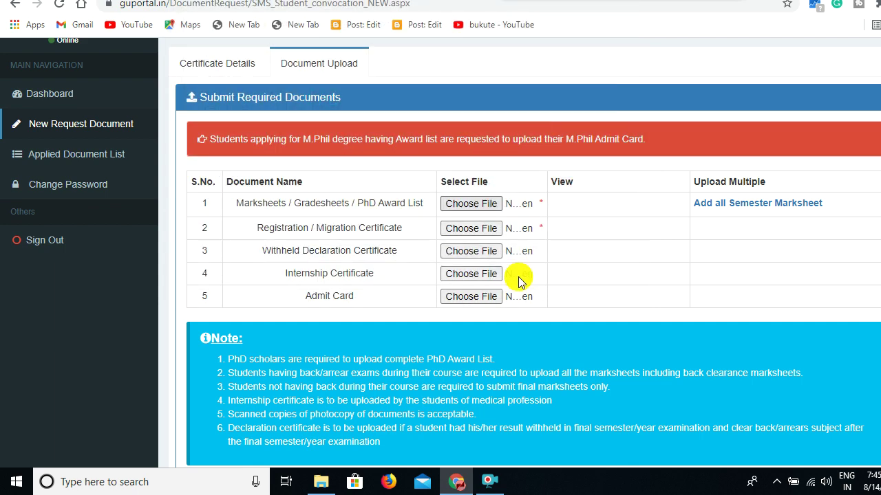
{"action": "left_click", "coordinate": [593, 86]}
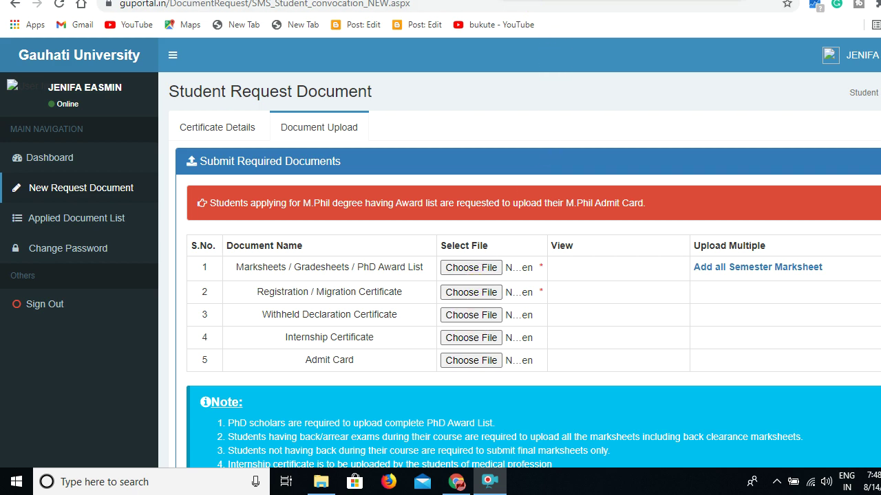
- Go over the upload entries, the notes and the option for saving and continuing the request
{"action": "scroll", "coordinate": [379, 212], "scroll_direction": "down", "scroll_amount": 3}
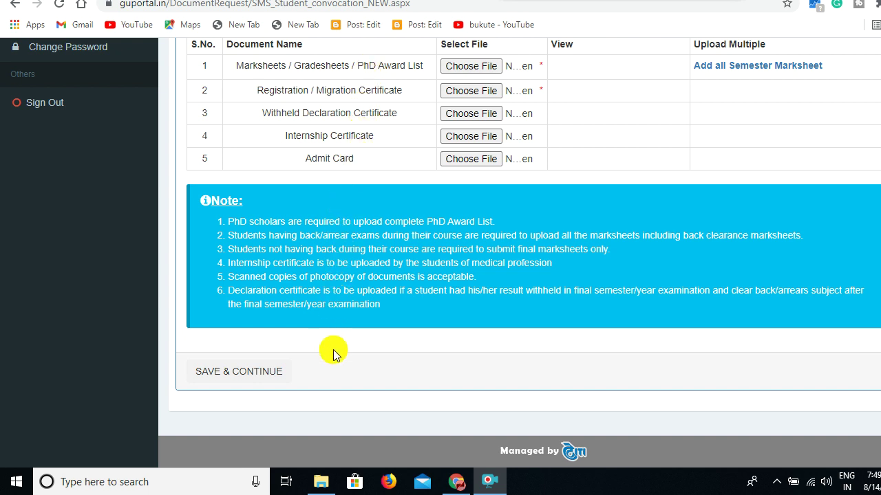
{"action": "scroll", "coordinate": [333, 354], "scroll_direction": "up", "scroll_amount": 3}
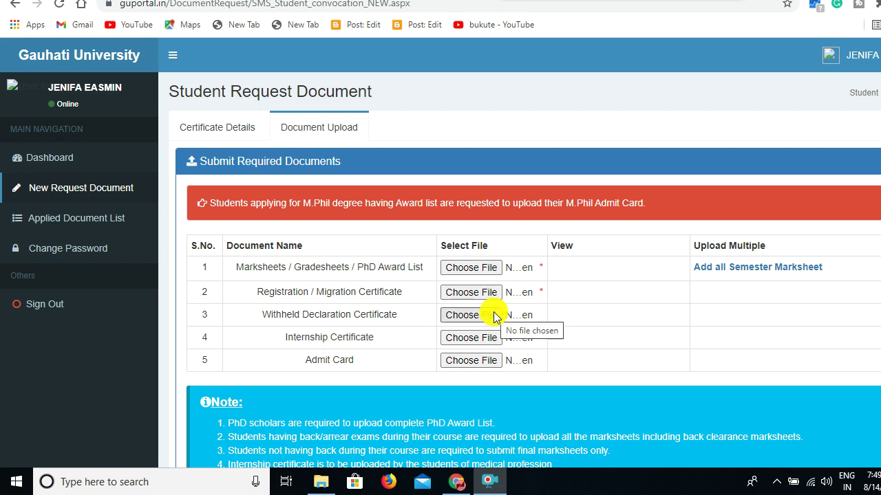
{"action": "scroll", "coordinate": [493, 315], "scroll_direction": "down", "scroll_amount": 3}
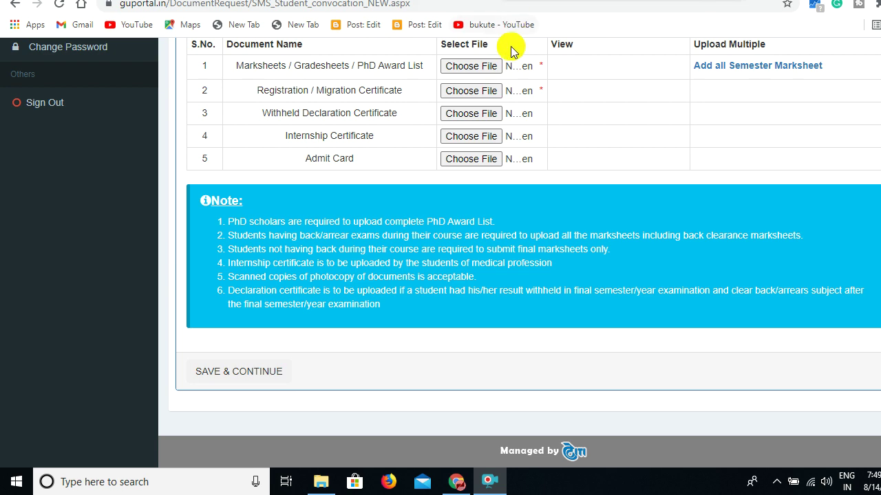
- Open the list of applied documents to check the status of the requests
{"action": "scroll", "coordinate": [444, 234], "scroll_direction": "up", "scroll_amount": 3}
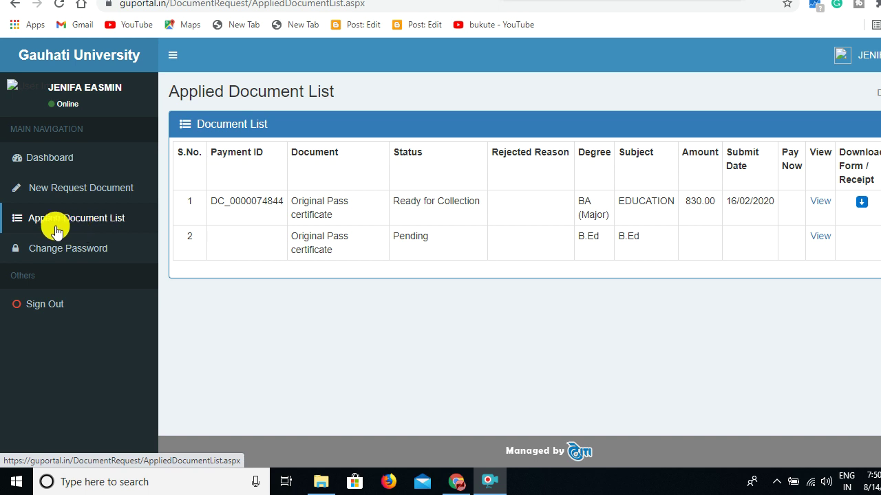
{"action": "left_click", "coordinate": [48, 225]}
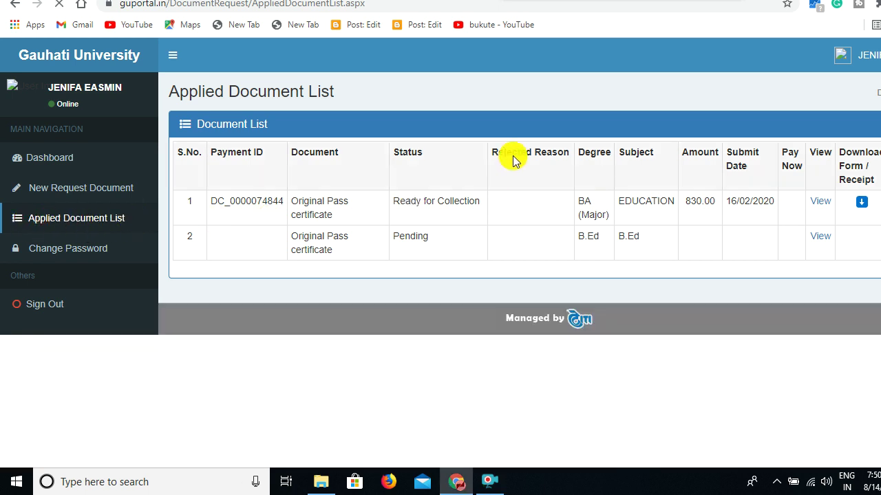